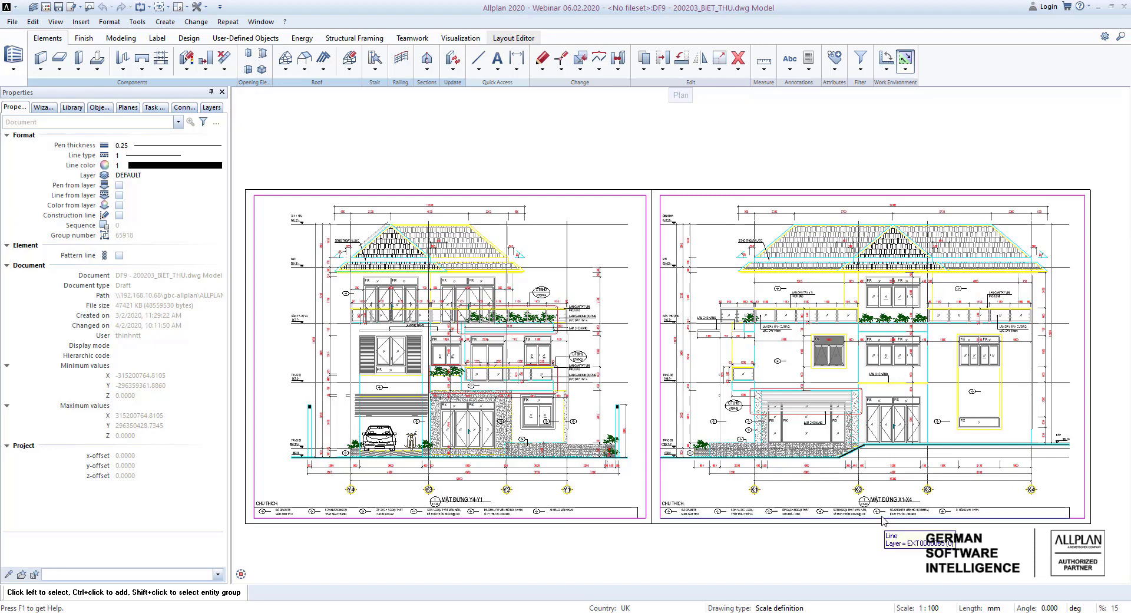
- Show the Allplan welcome screen from the help options, then close it
click(1089, 7)
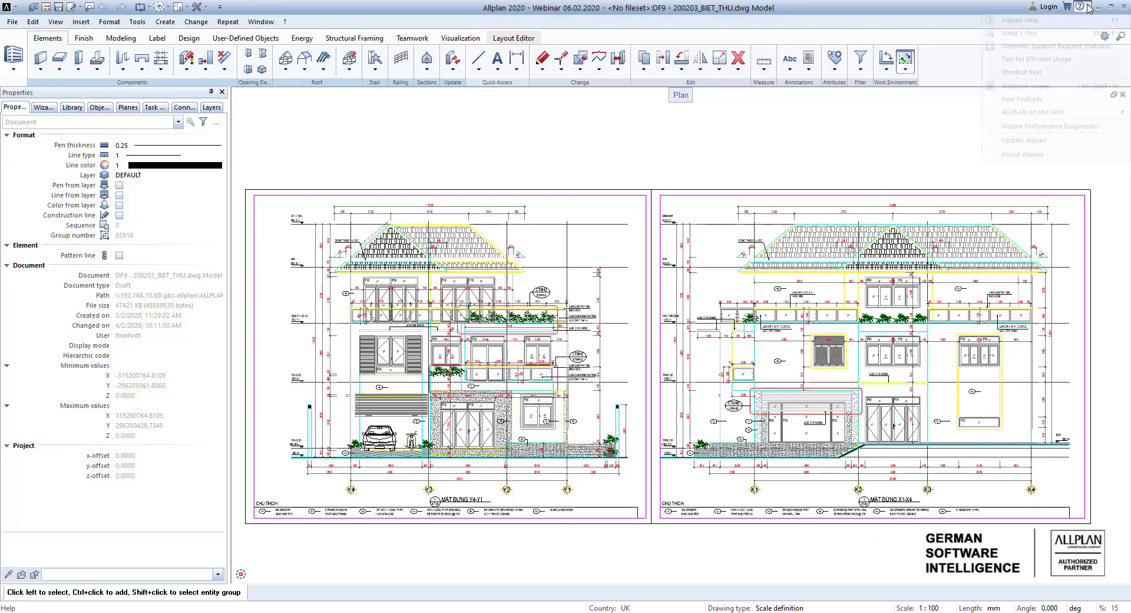
click(1043, 86)
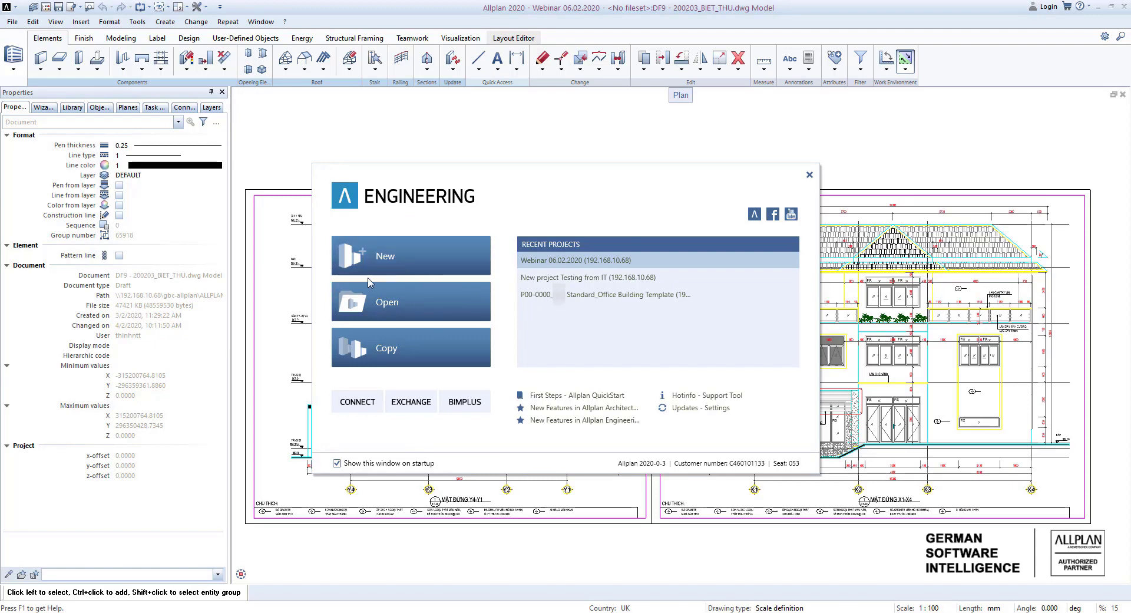
click(810, 174)
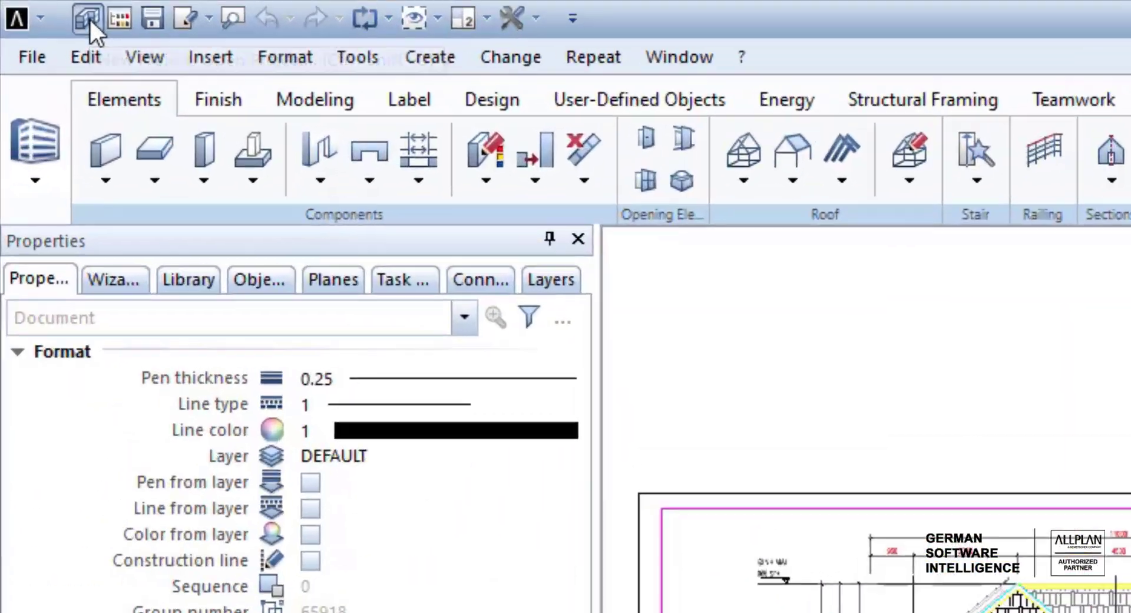
- Start a new project named BIETTHUDONLAP
click(89, 17)
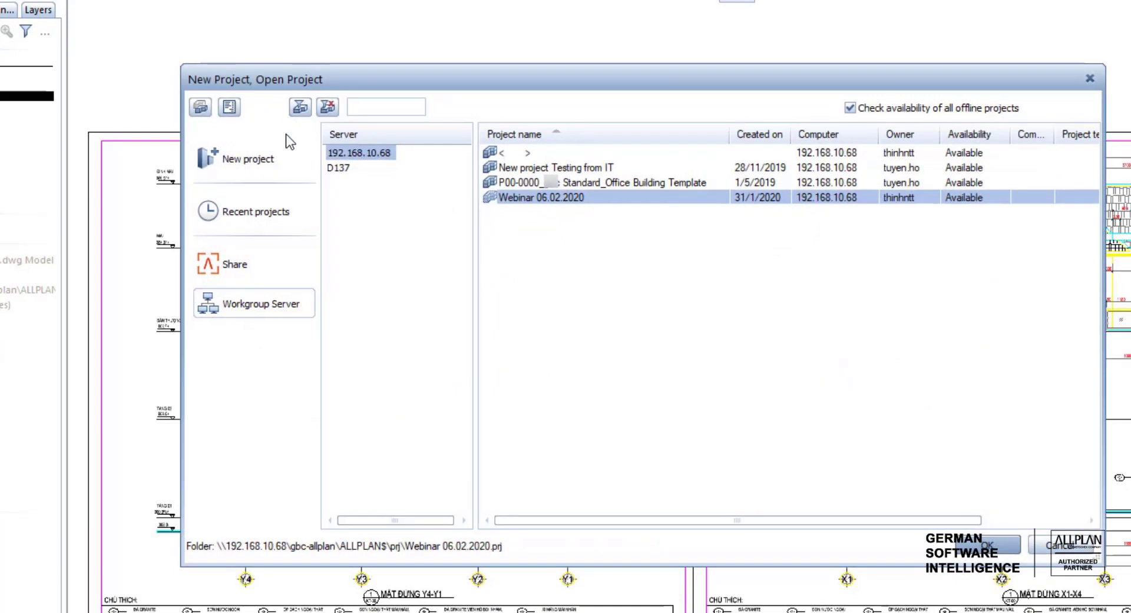
click(270, 160)
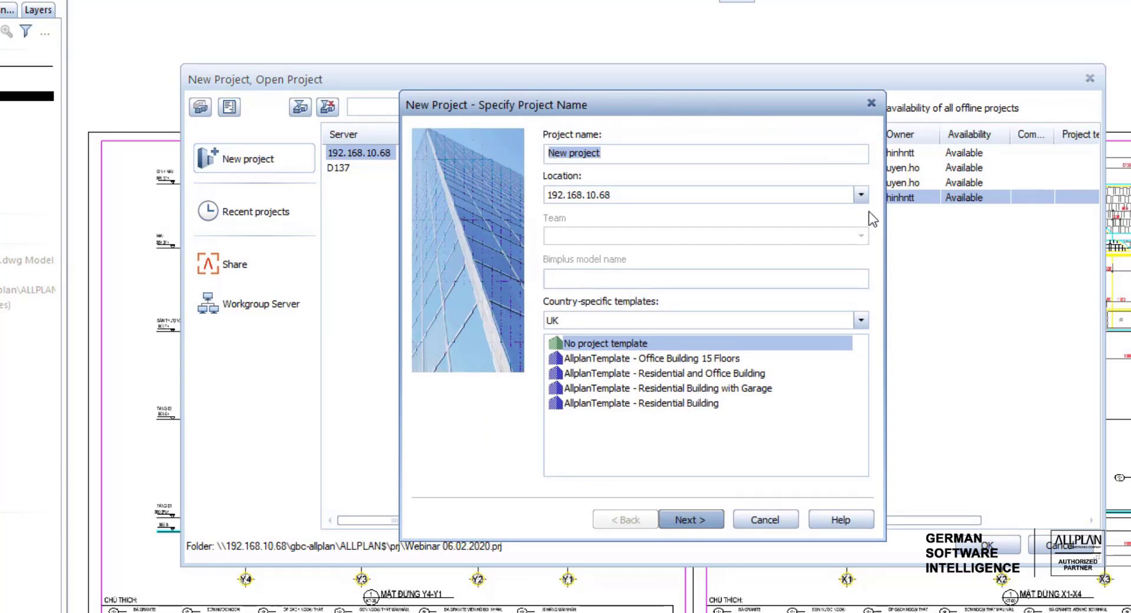
drag(642, 150, 475, 153)
text(BIETTHUDONLAP)
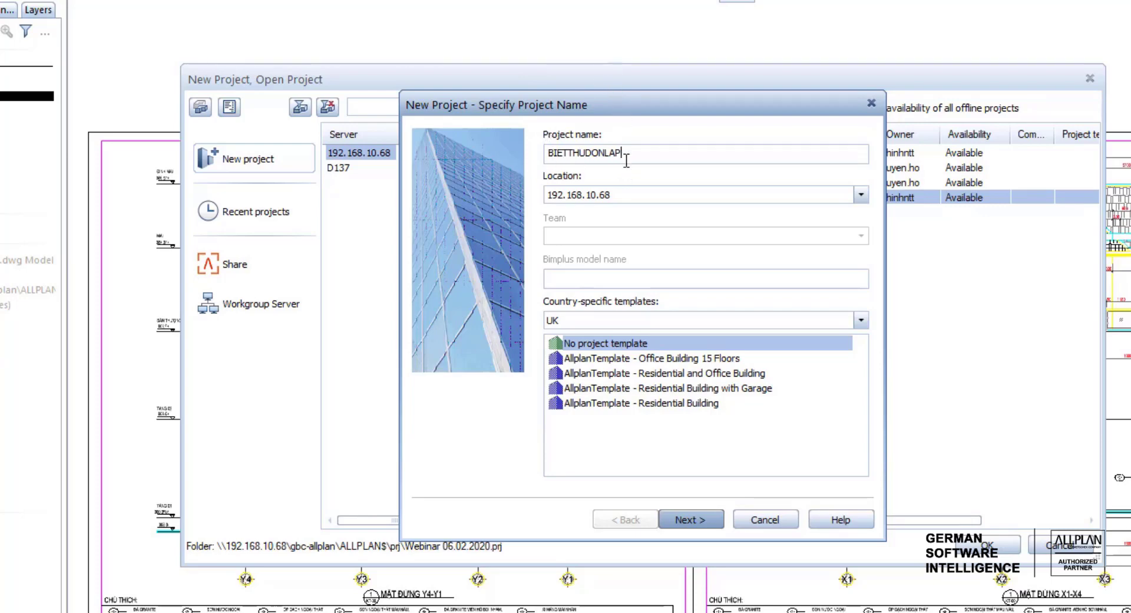
- Keep storage on server 192.168.10.68 and UK settings, with no project template
click(860, 197)
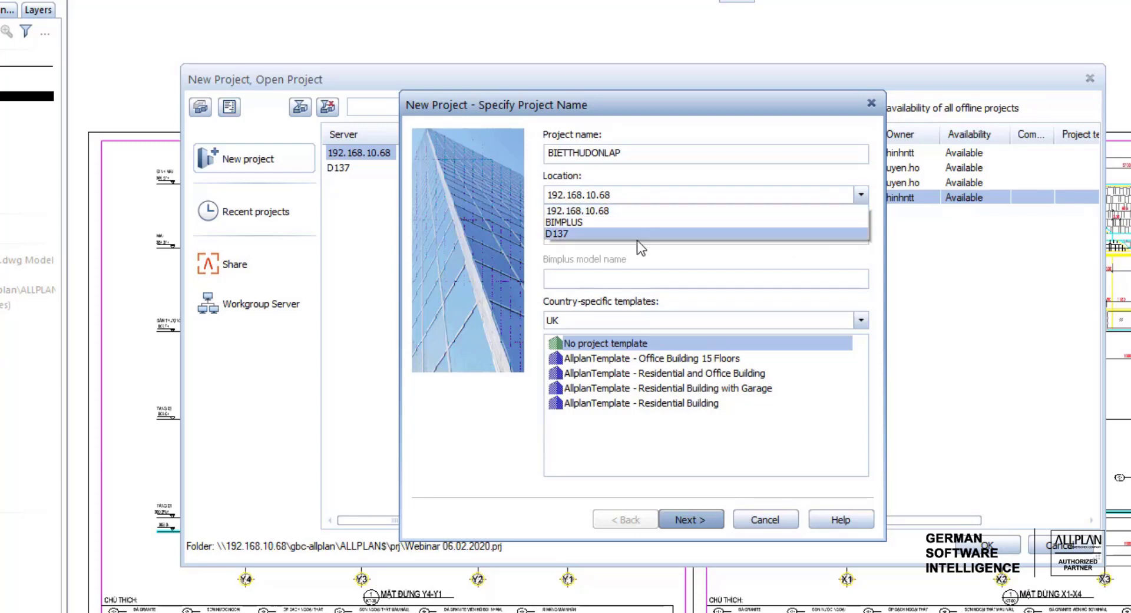
click(637, 209)
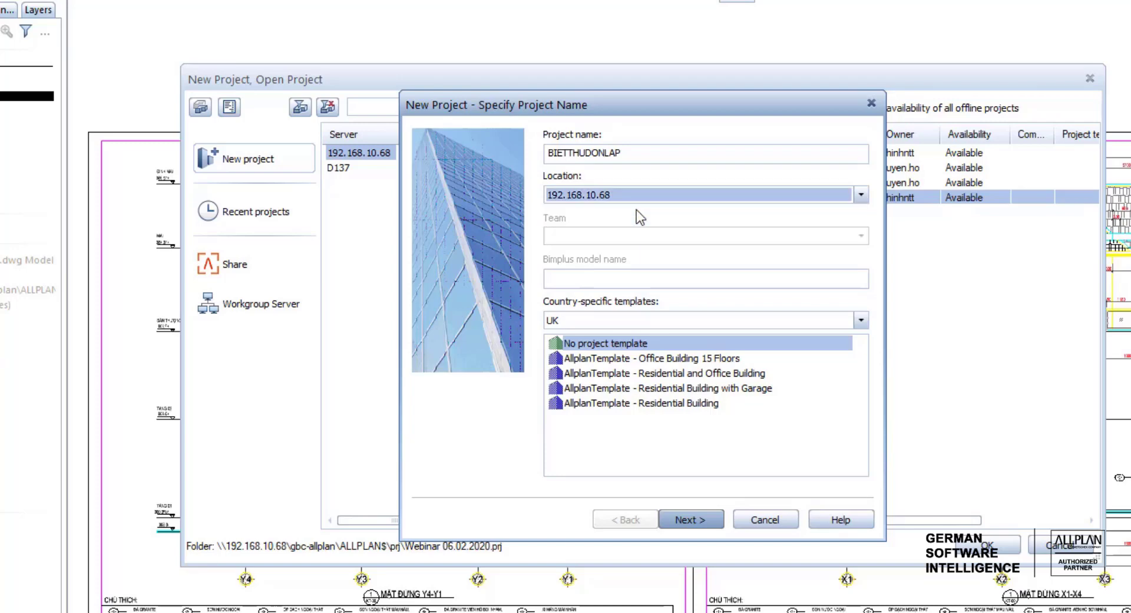
click(714, 315)
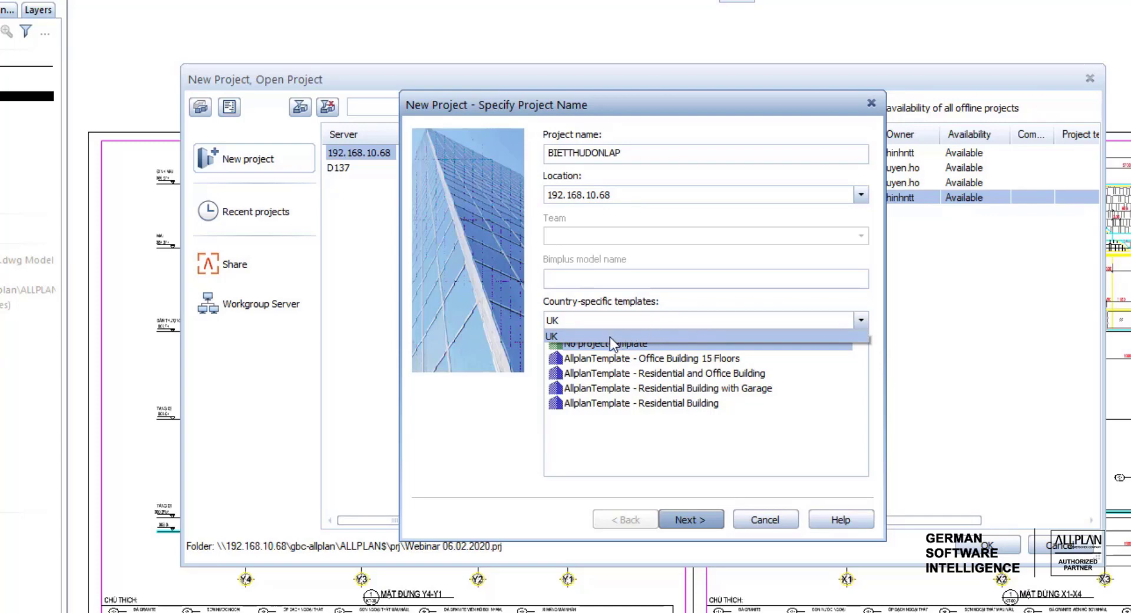
click(611, 337)
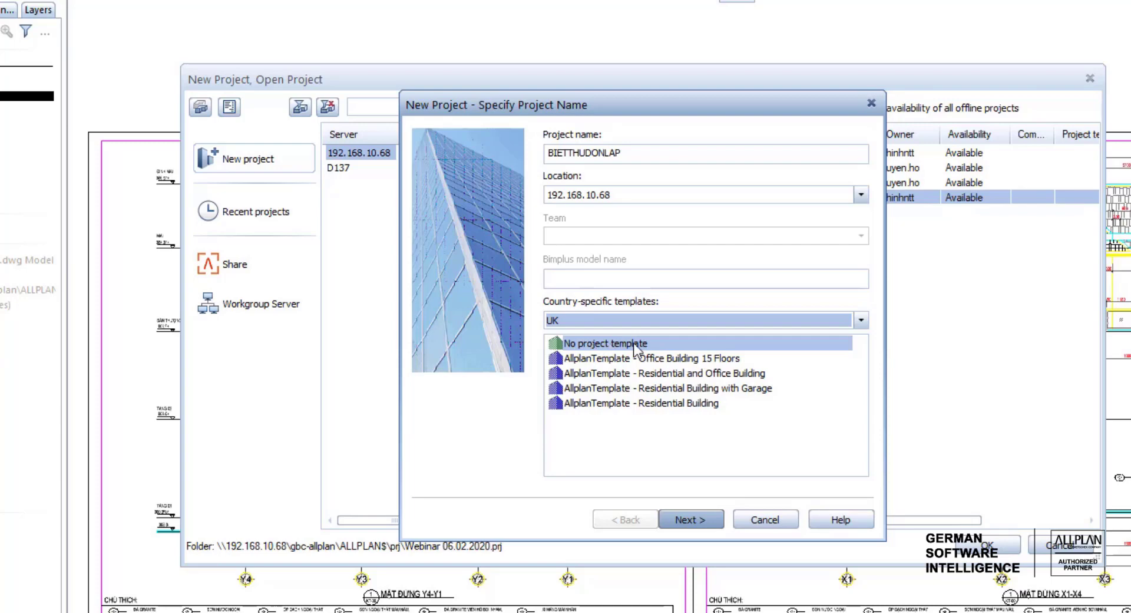
click(673, 340)
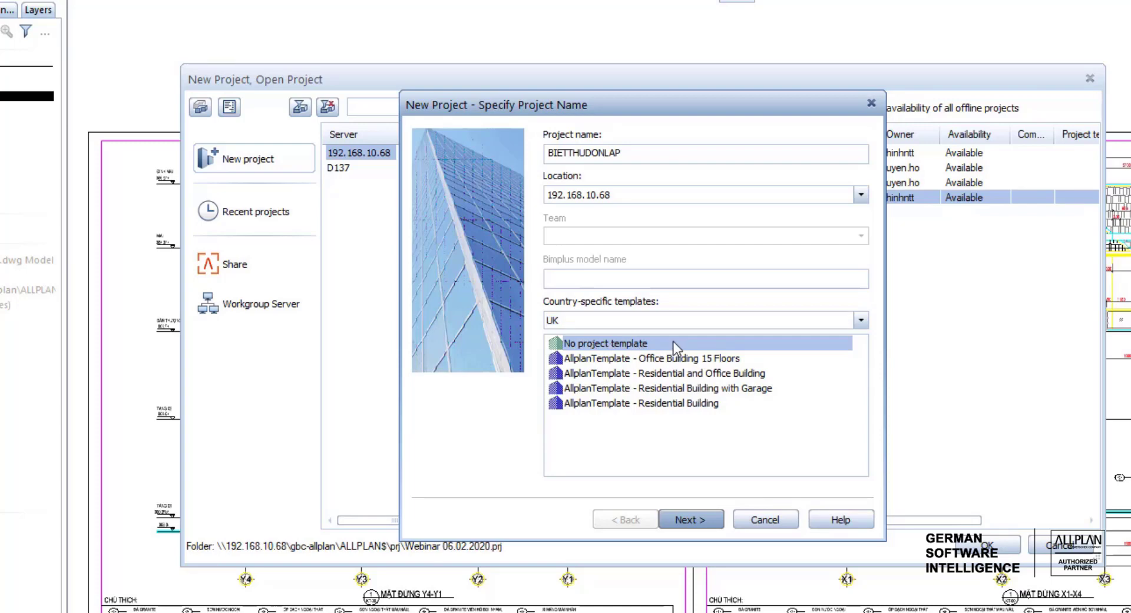
- Accept the default additional settings and continue to the user access step
click(709, 517)
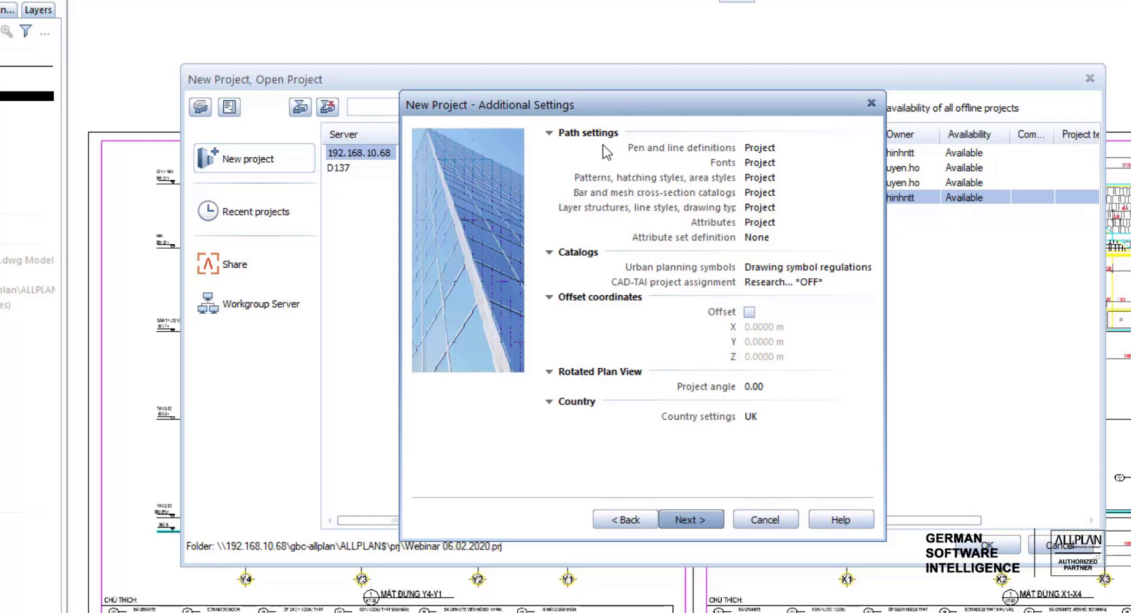
click(713, 524)
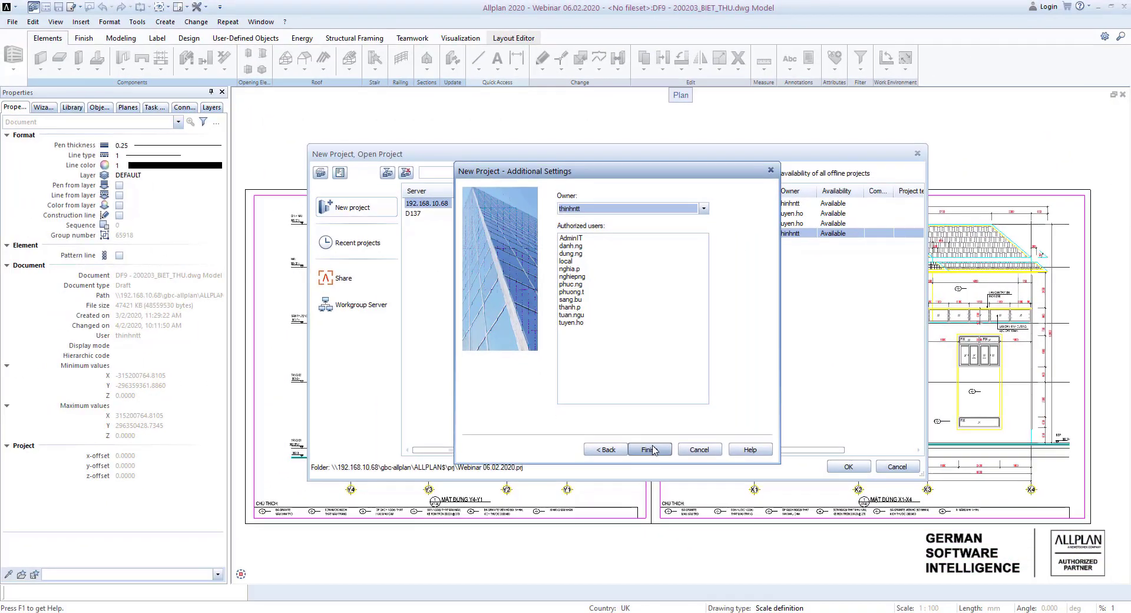
- Finish the project so BIETTHUDONLAP opens on empty drawing file DF1, then browse the View menu
click(648, 450)
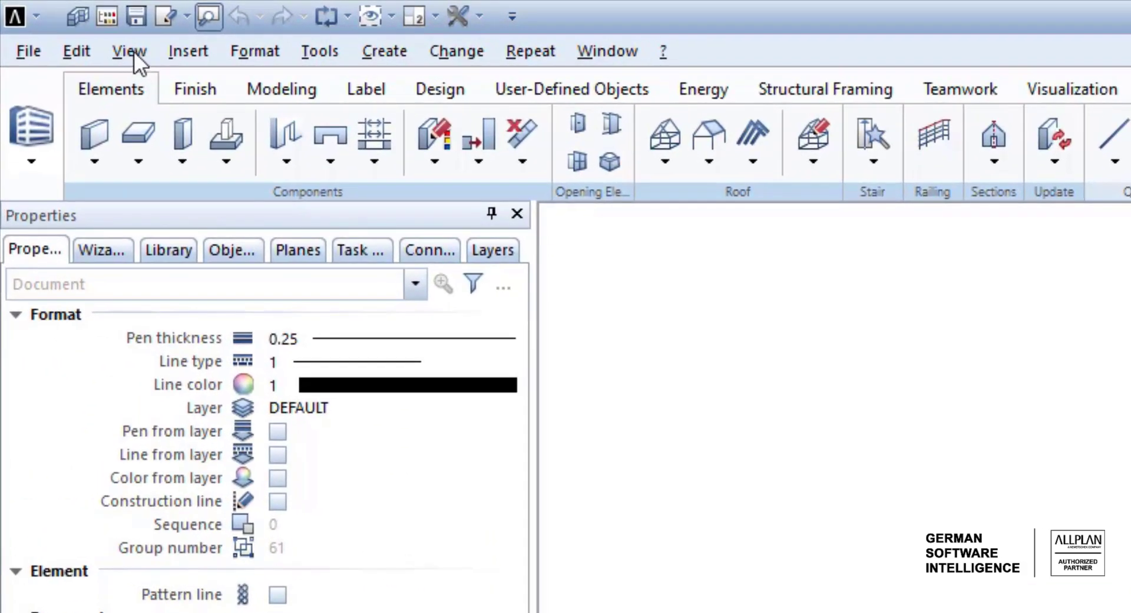
click(133, 51)
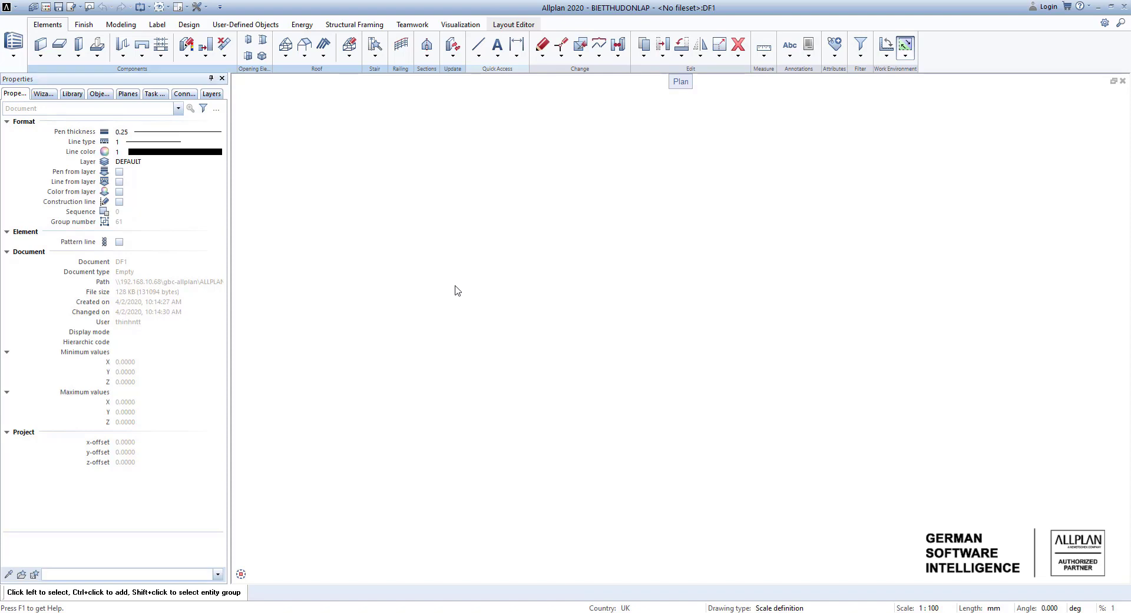
key(alt)
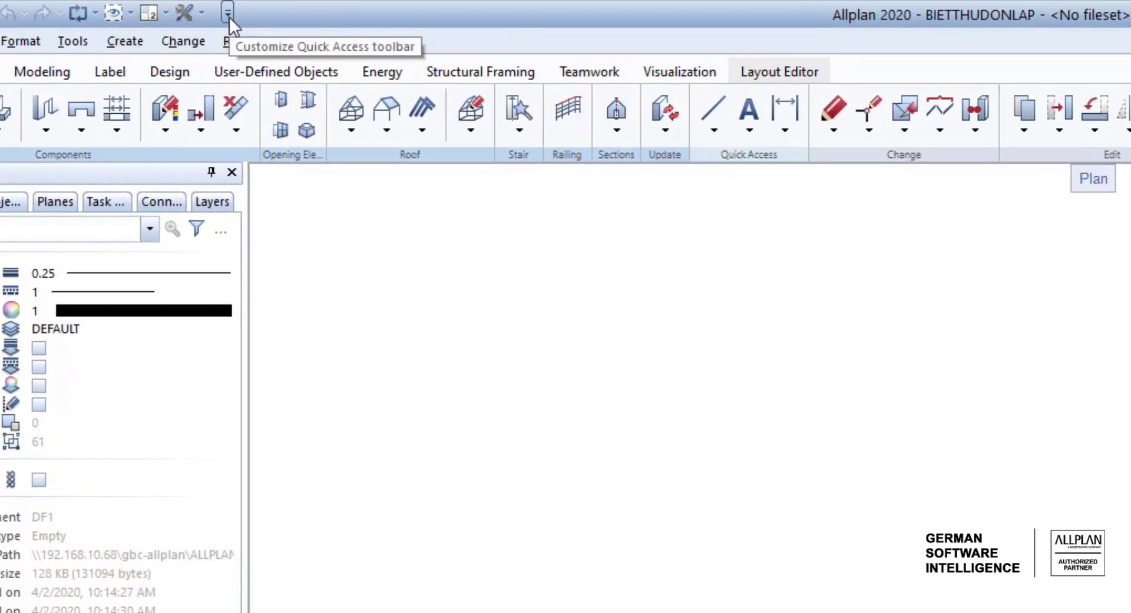
click(230, 13)
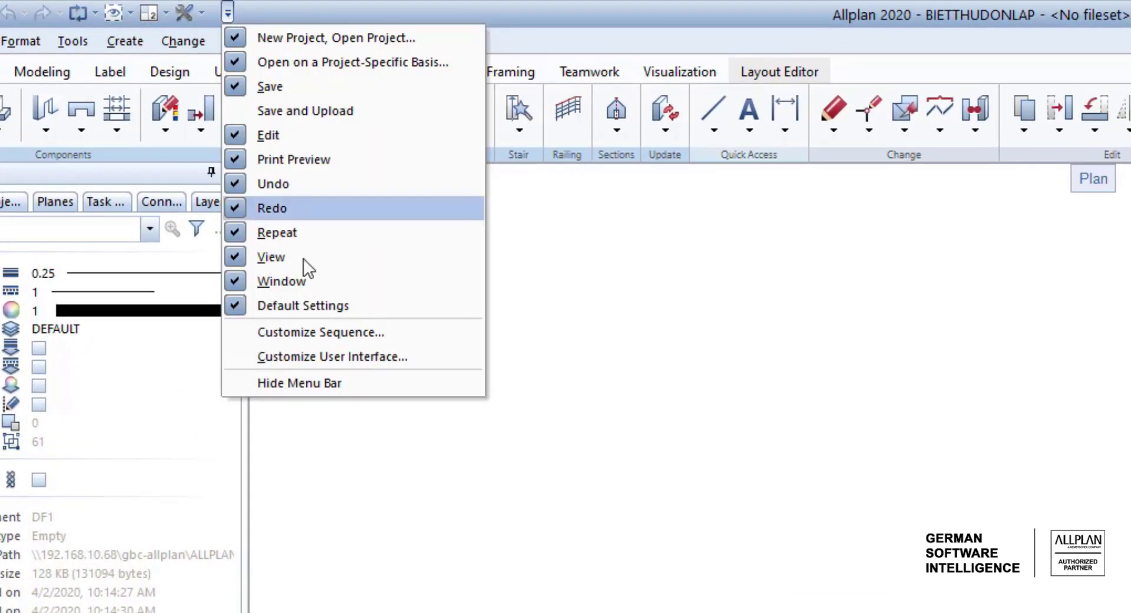
click(346, 383)
click(225, 14)
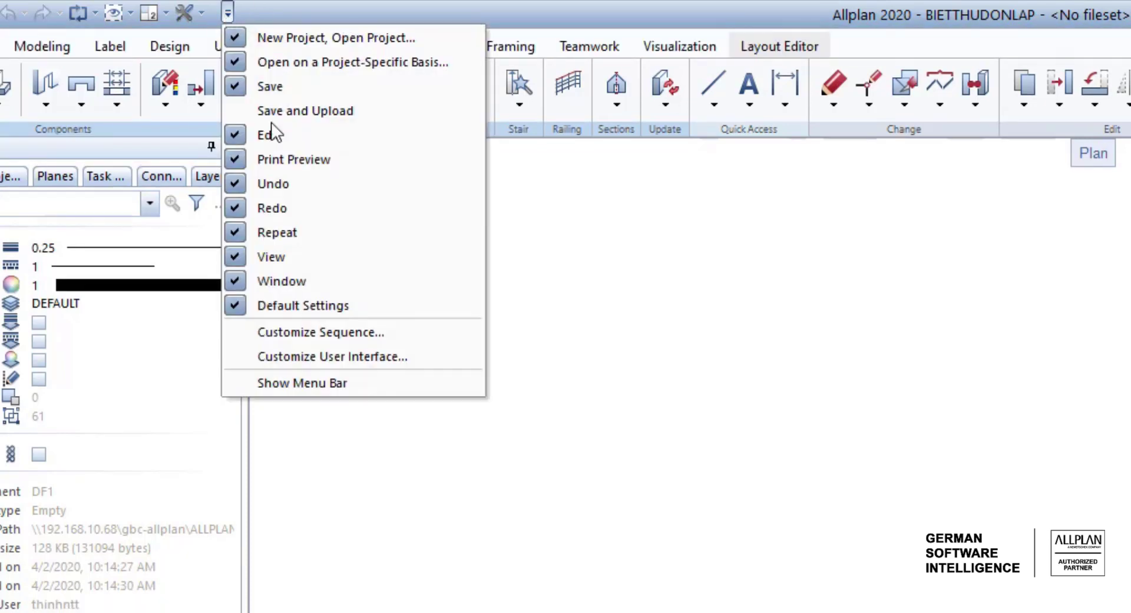
click(338, 380)
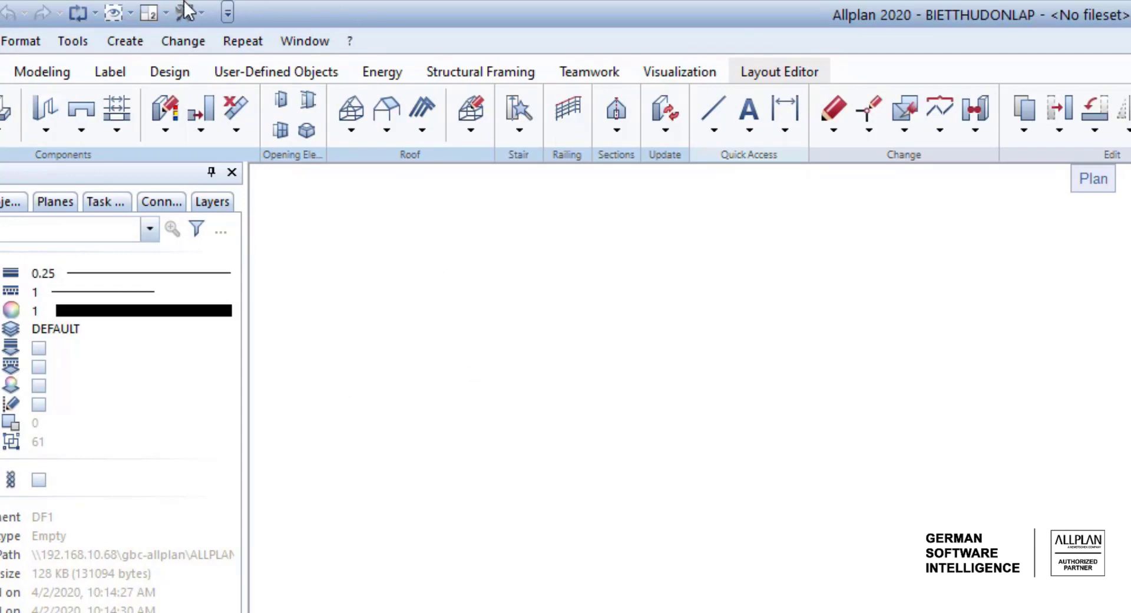
- Switch to the 3 Viewports layout showing isometric, front elevation and plan views
click(153, 16)
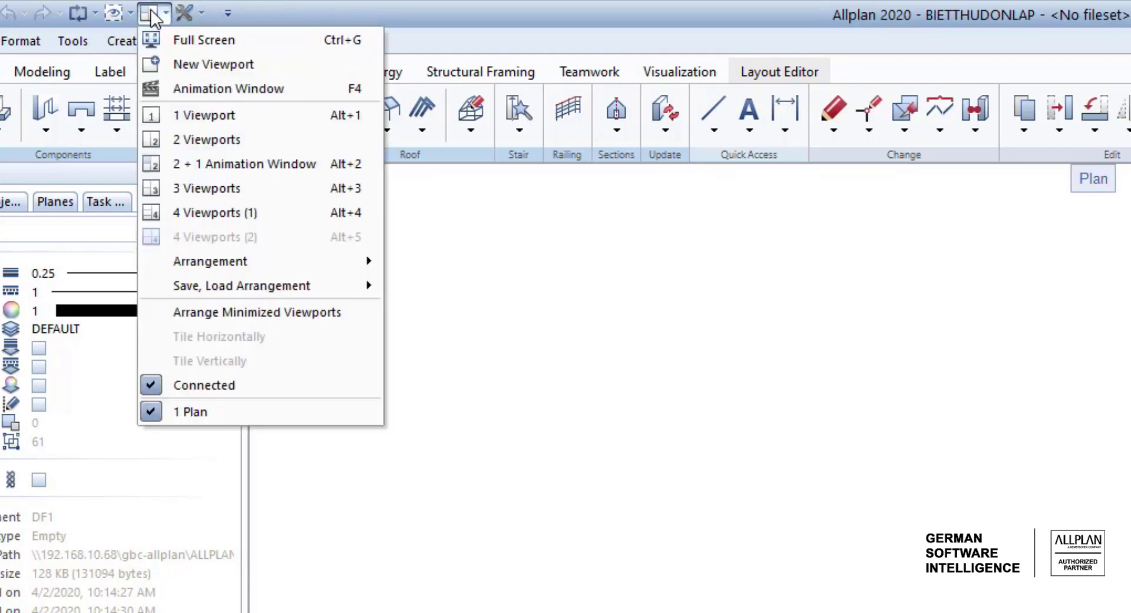
click(171, 13)
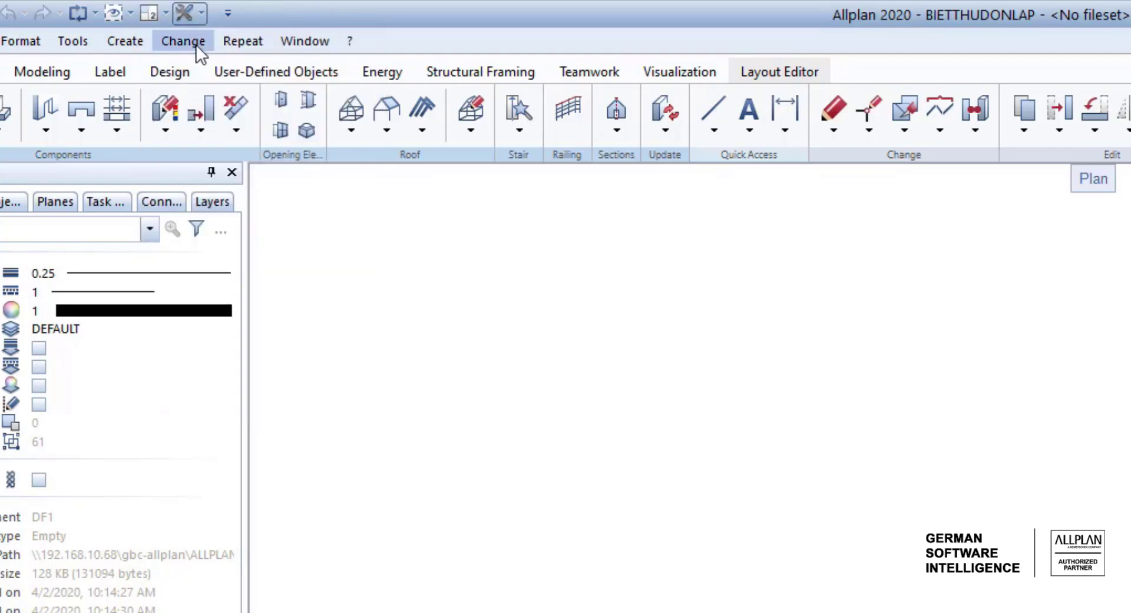
click(152, 8)
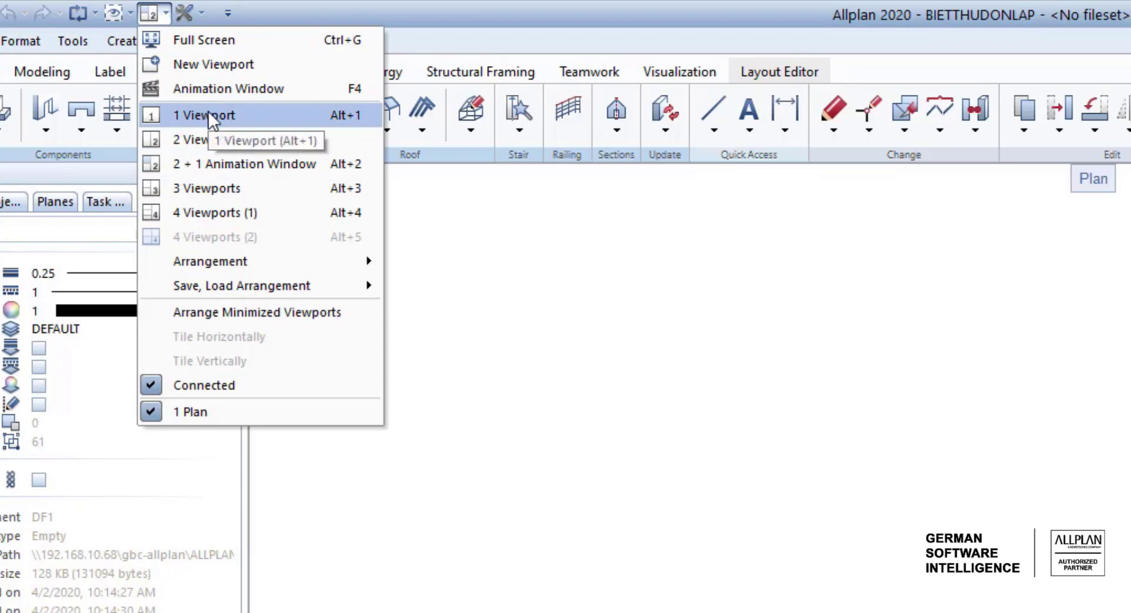
click(222, 188)
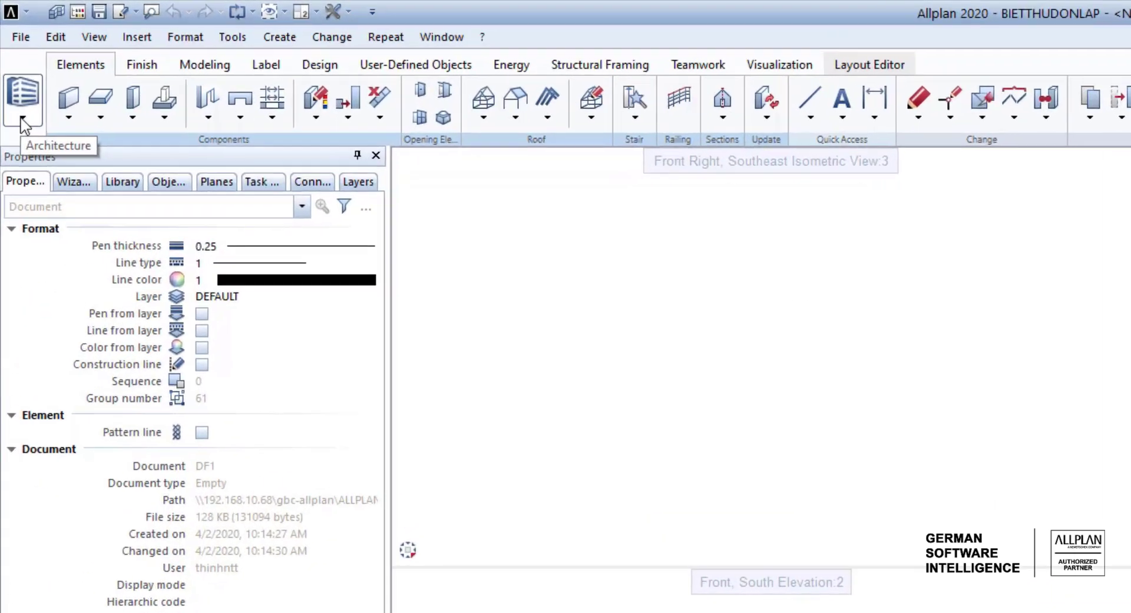
click(14, 72)
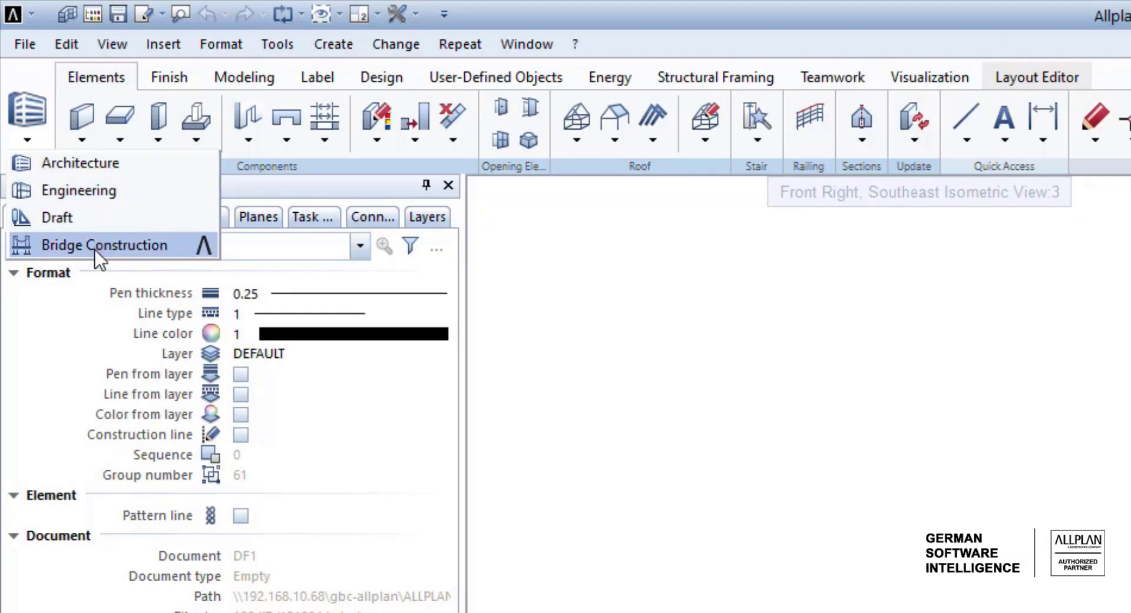
click(106, 196)
click(29, 140)
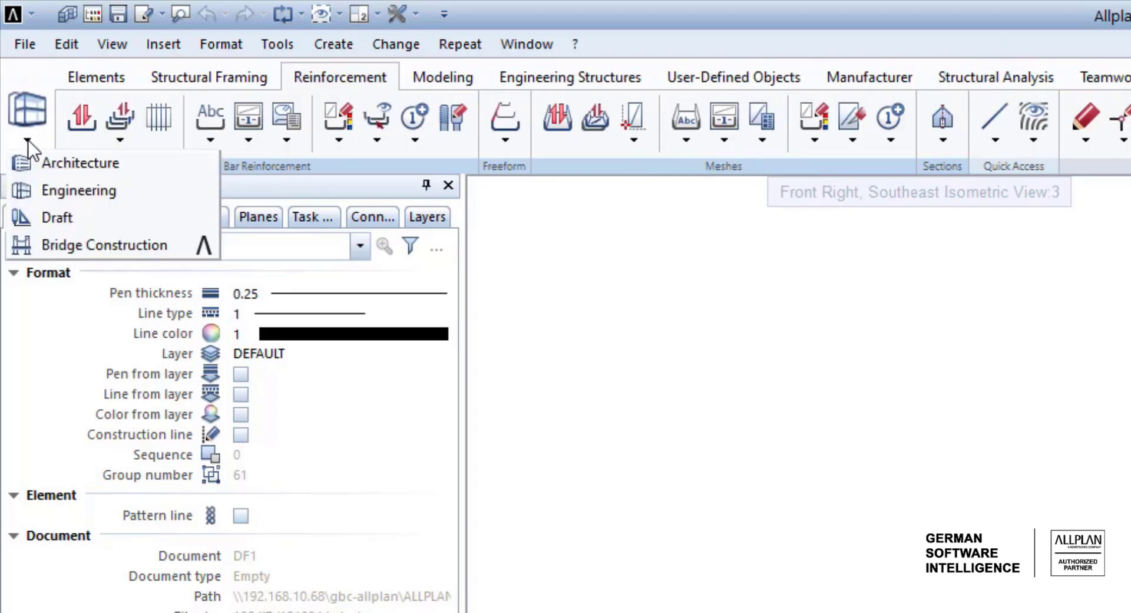
click(65, 219)
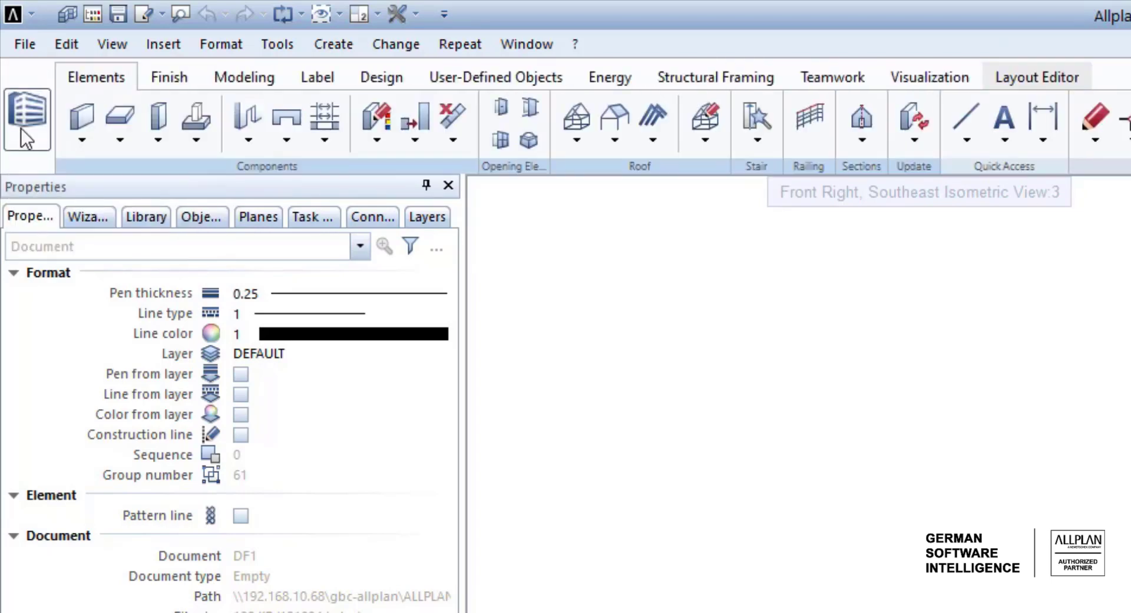
click(21, 128)
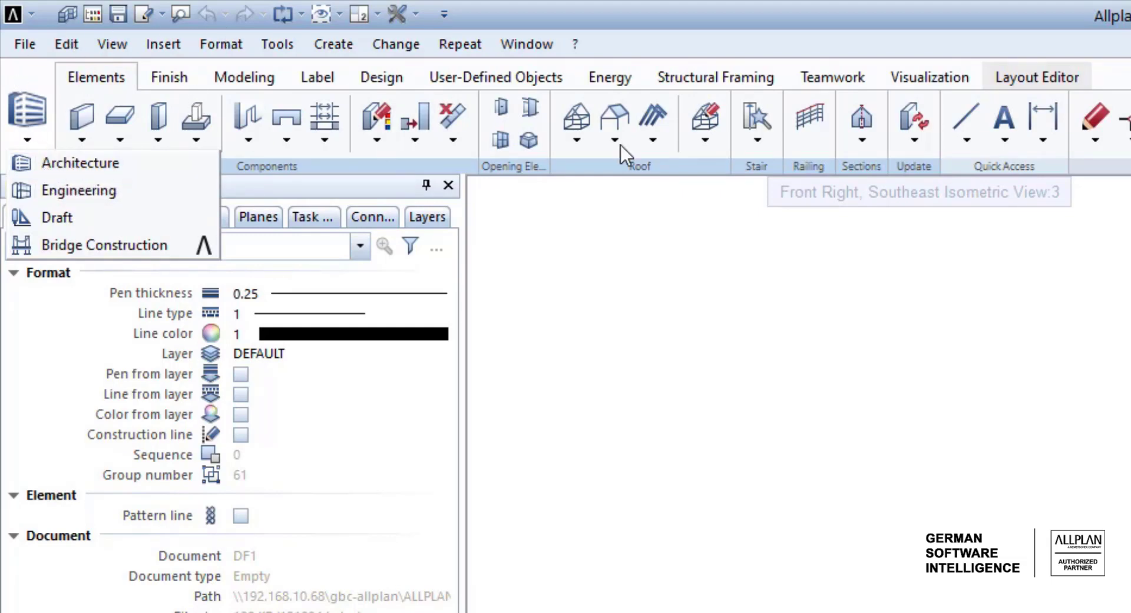
click(657, 225)
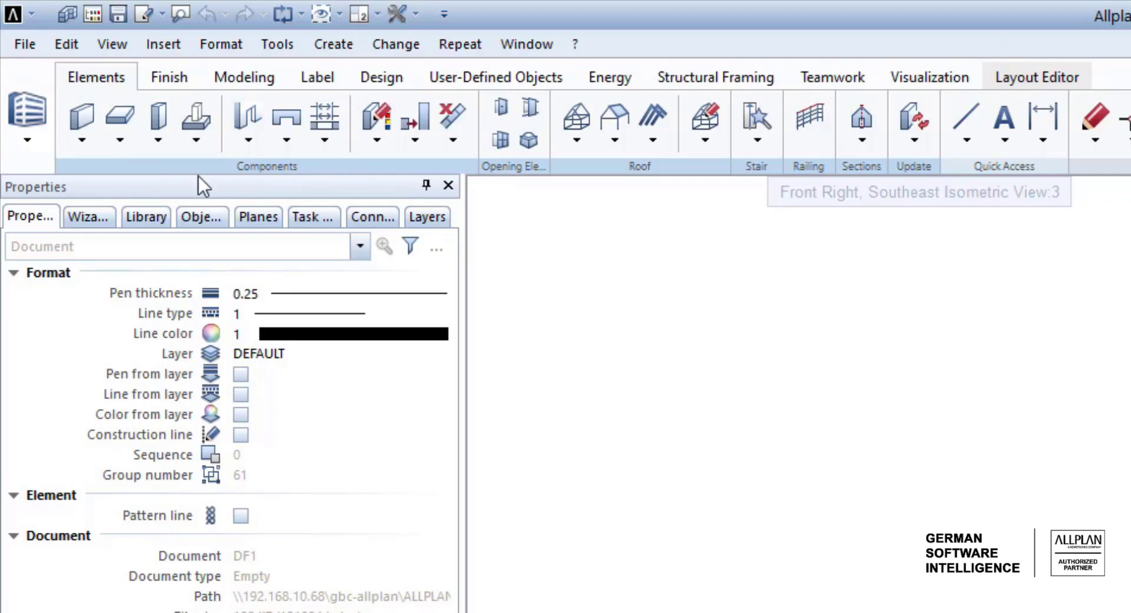
click(82, 139)
click(117, 141)
click(199, 140)
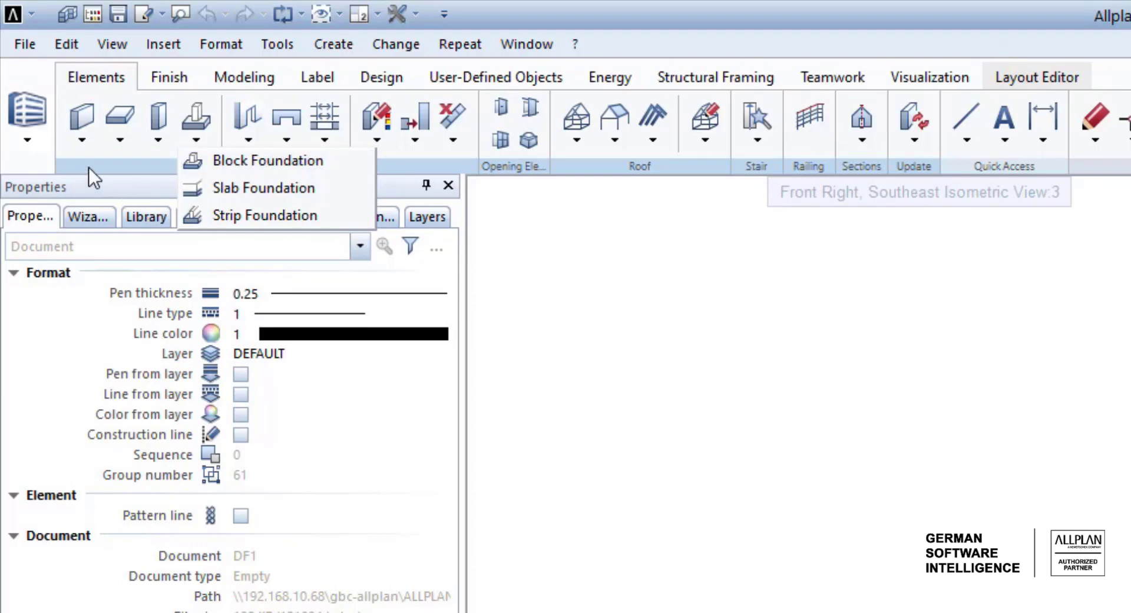
- Browse the architectural property, component joining and section deletion options
click(458, 158)
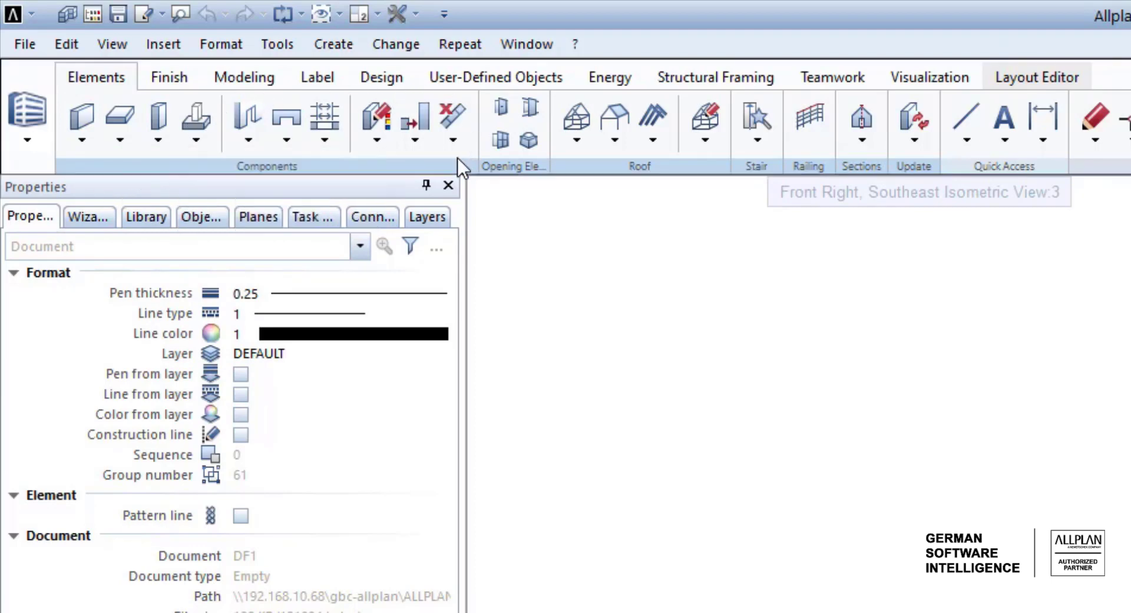
click(373, 142)
click(415, 140)
click(450, 138)
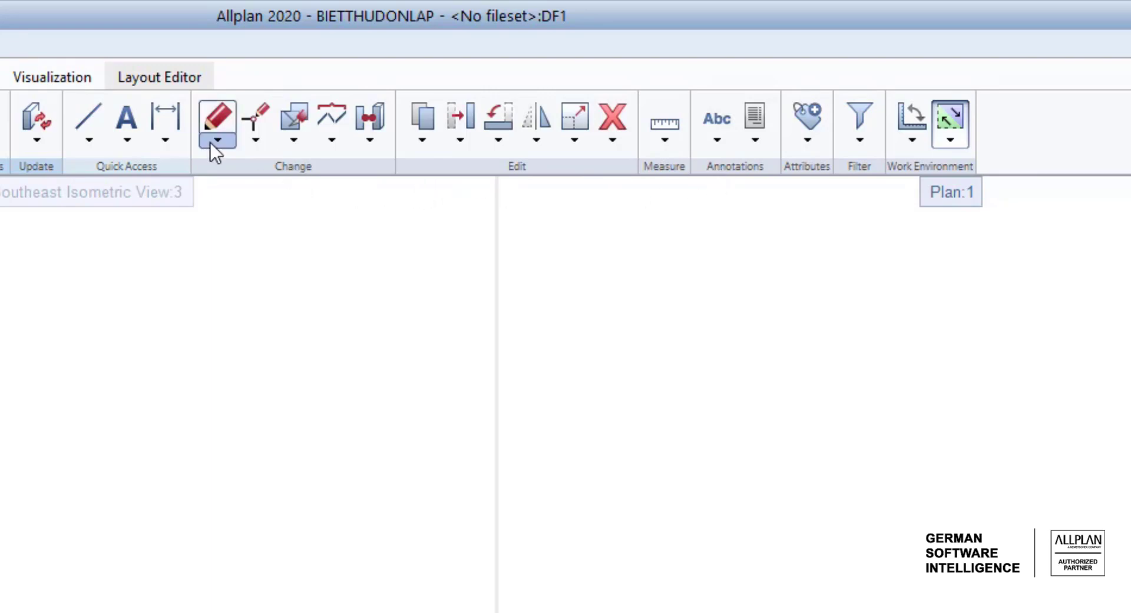
- Choose Line from the 2D shapes dropdown, then browse the copy, move and rotate options
click(107, 146)
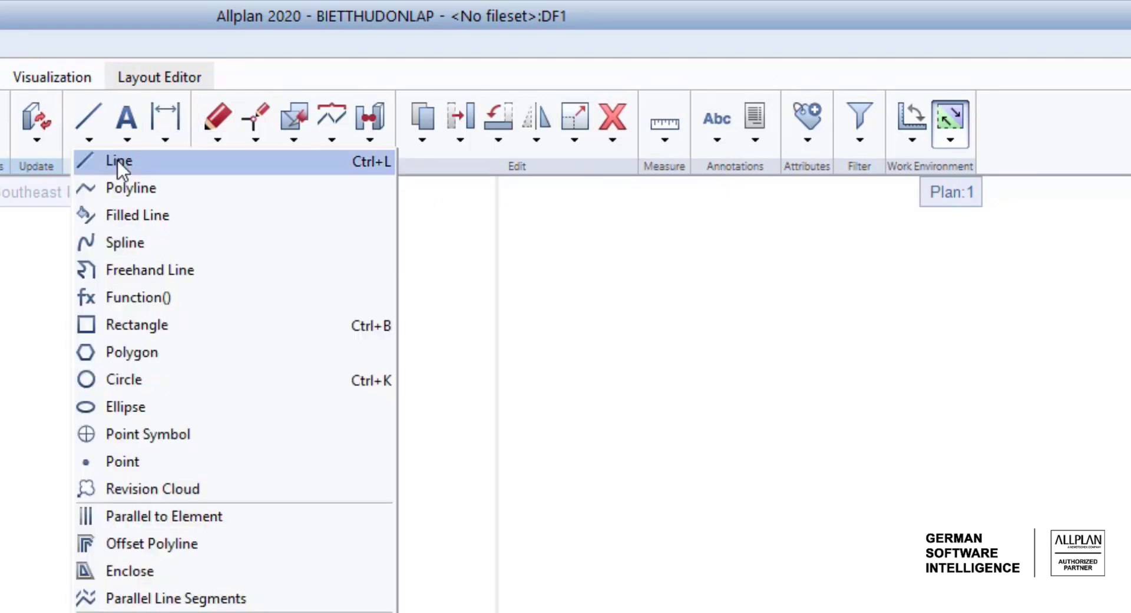
click(156, 173)
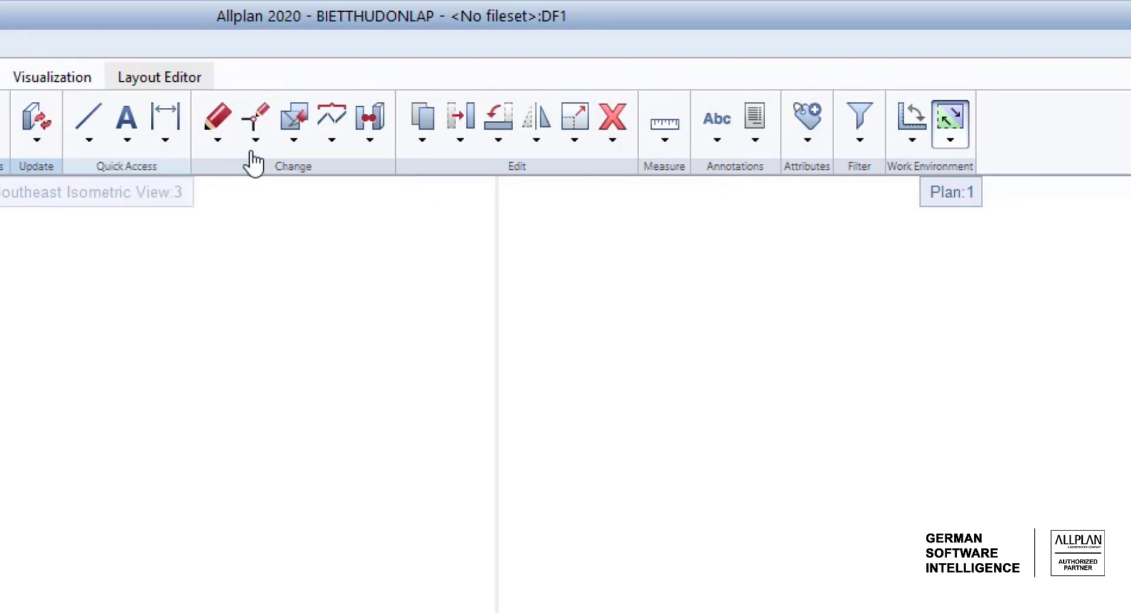
click(412, 145)
click(459, 142)
click(495, 141)
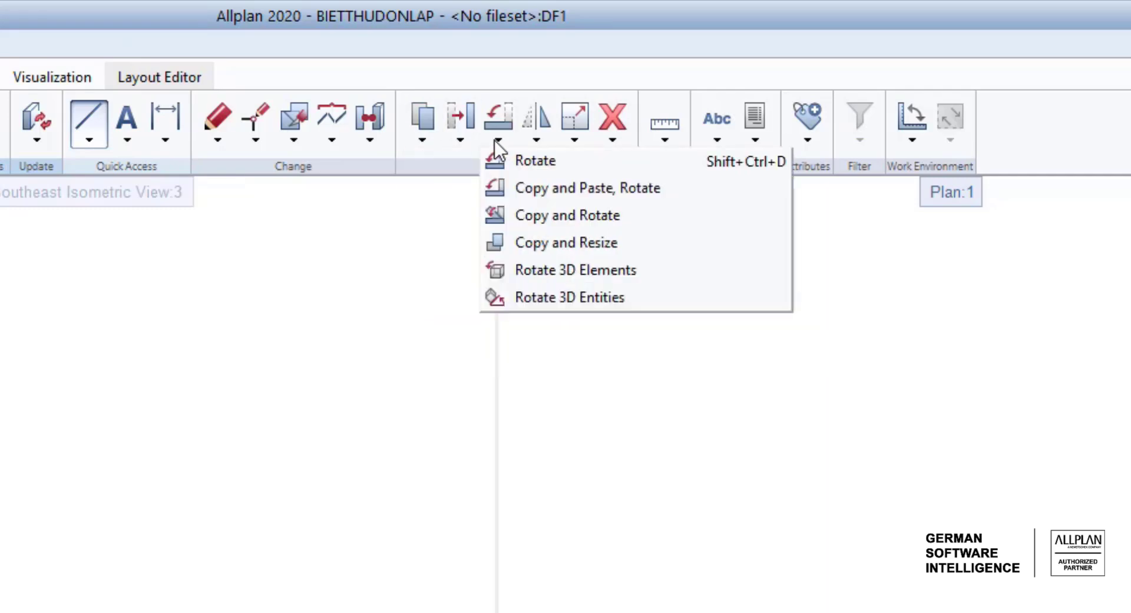